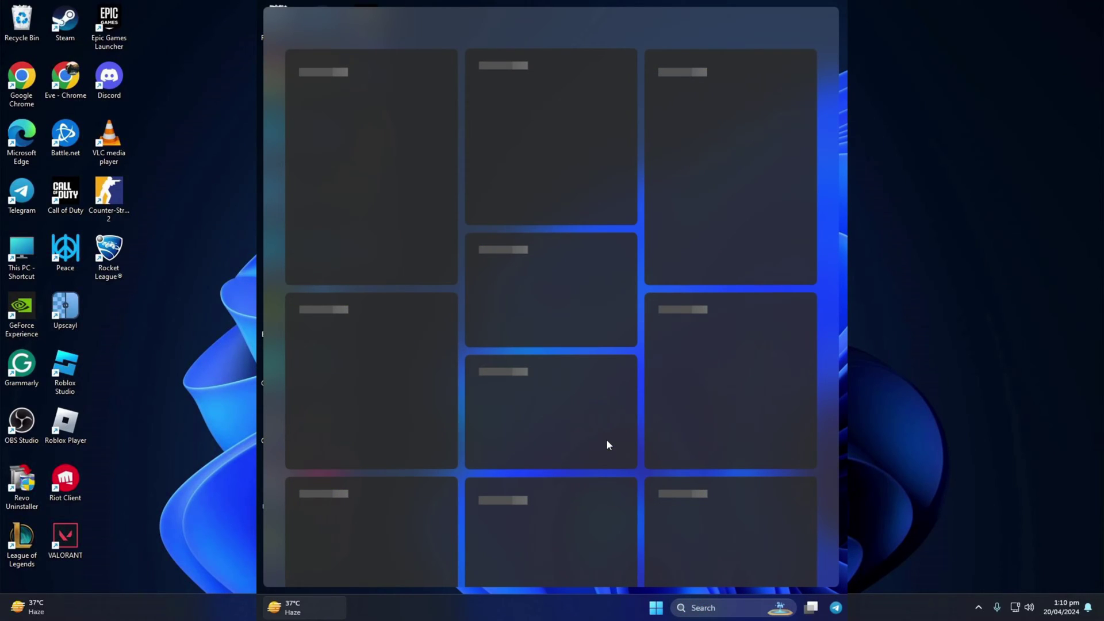
# Dismiss the blank, still-loading widgets board with Win+W to reveal the desktop
pyautogui.press('super+w')
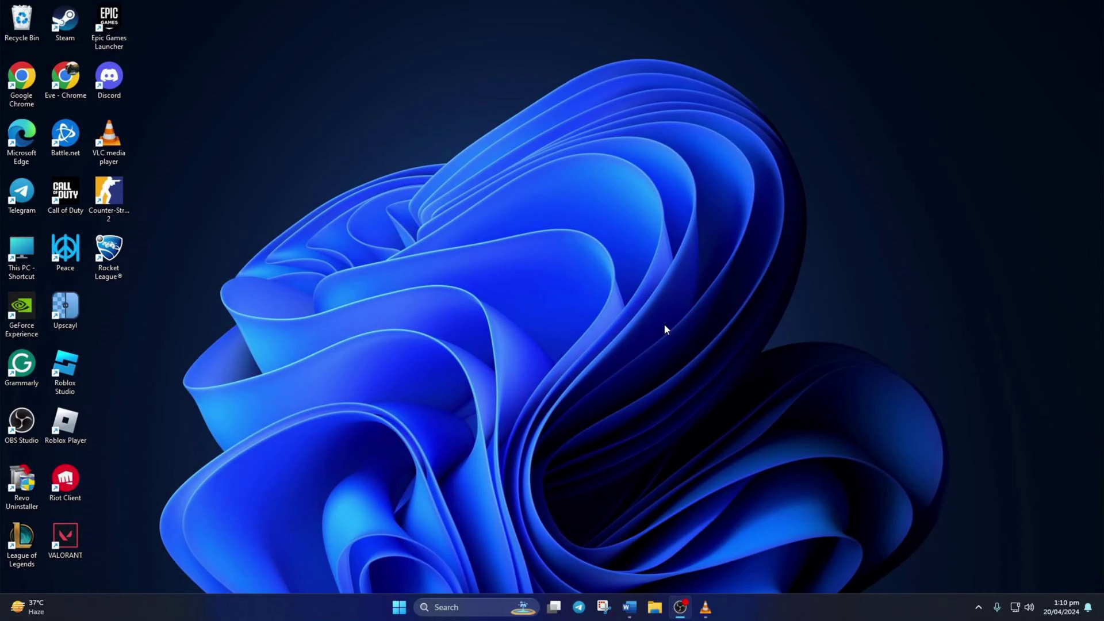
# Restart Windows Explorer from a maximized Task Manager
pyautogui.rightClick(808, 604)
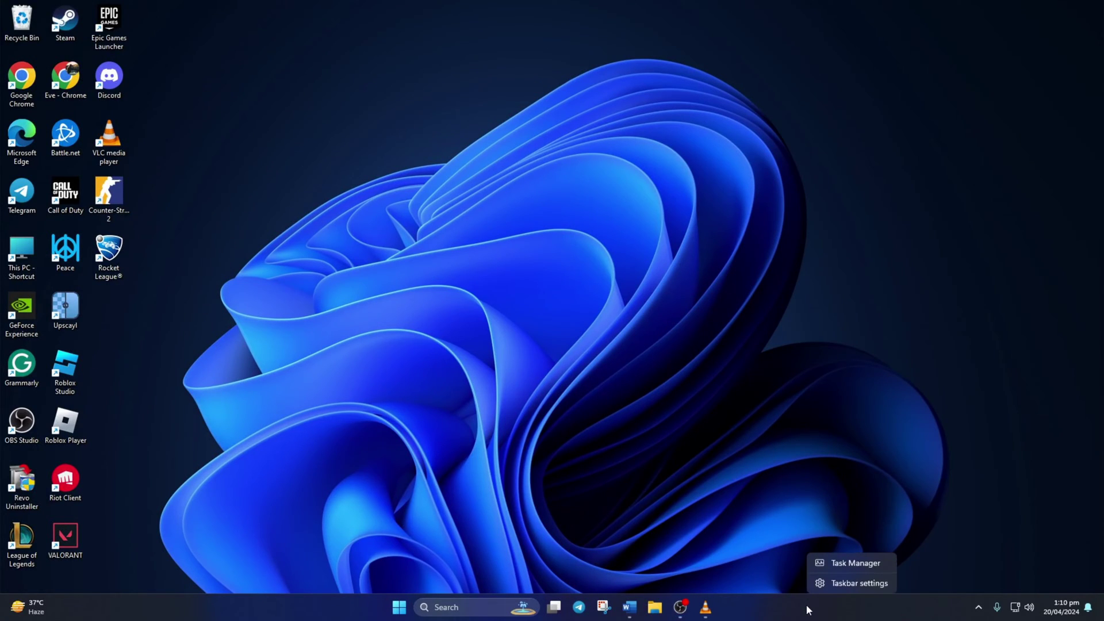
pyautogui.click(824, 564)
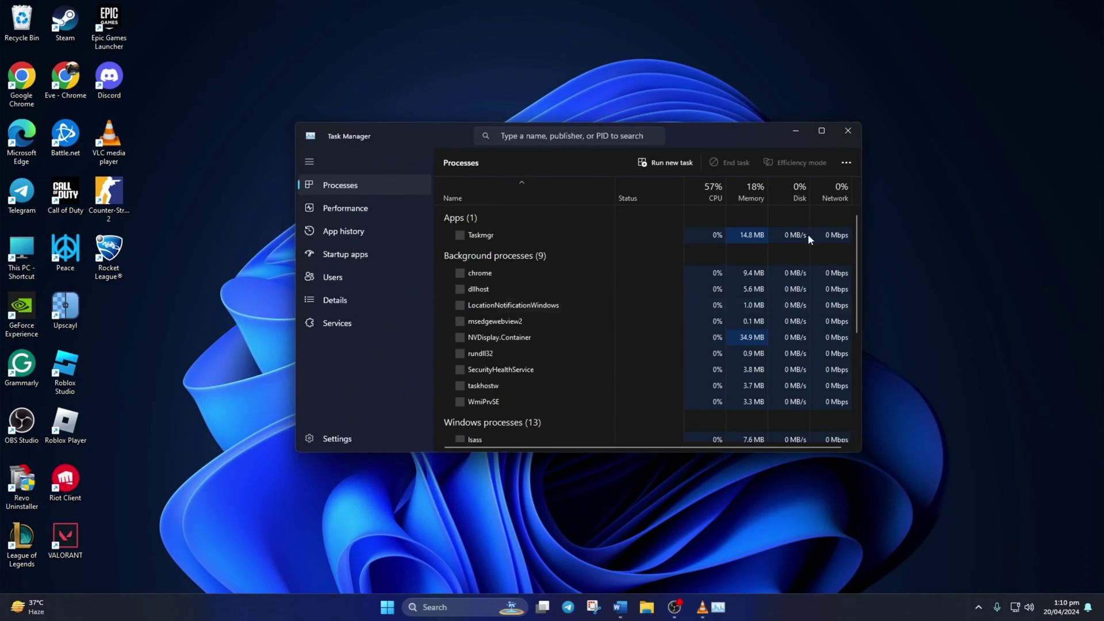
pyautogui.click(821, 132)
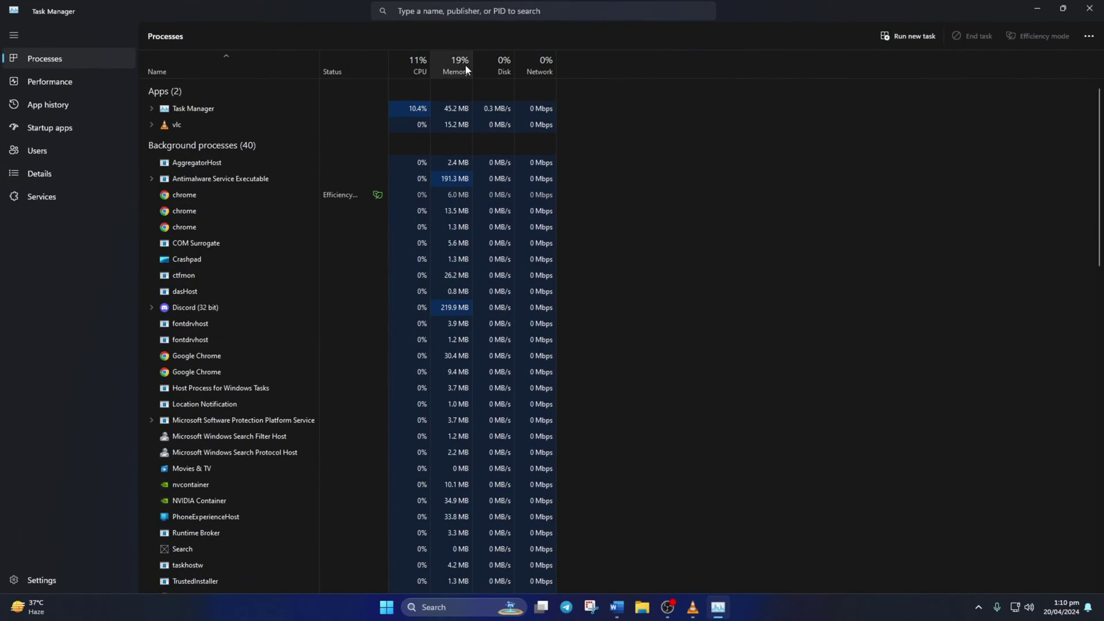
pyautogui.click(415, 12)
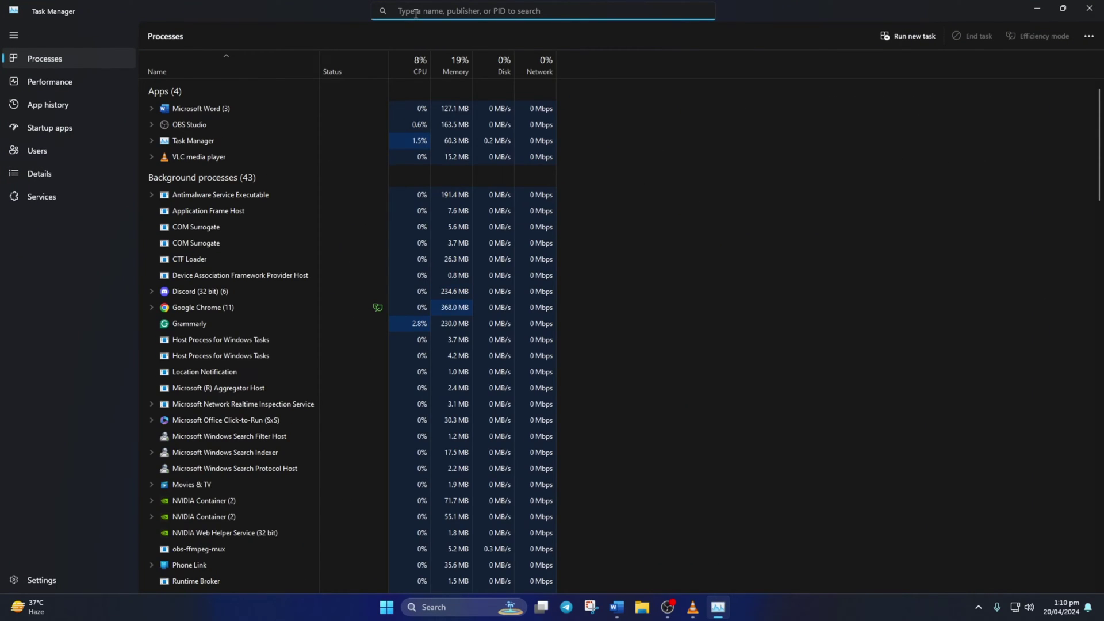
pyautogui.write('Windows ex')
pyautogui.rightClick(224, 153)
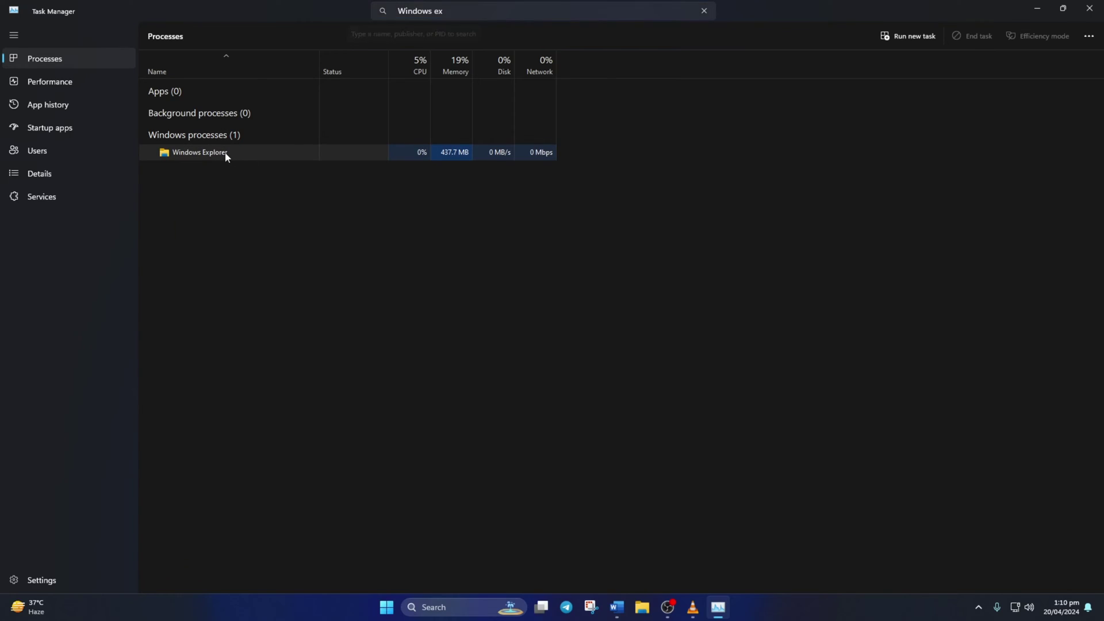
pyautogui.click(256, 161)
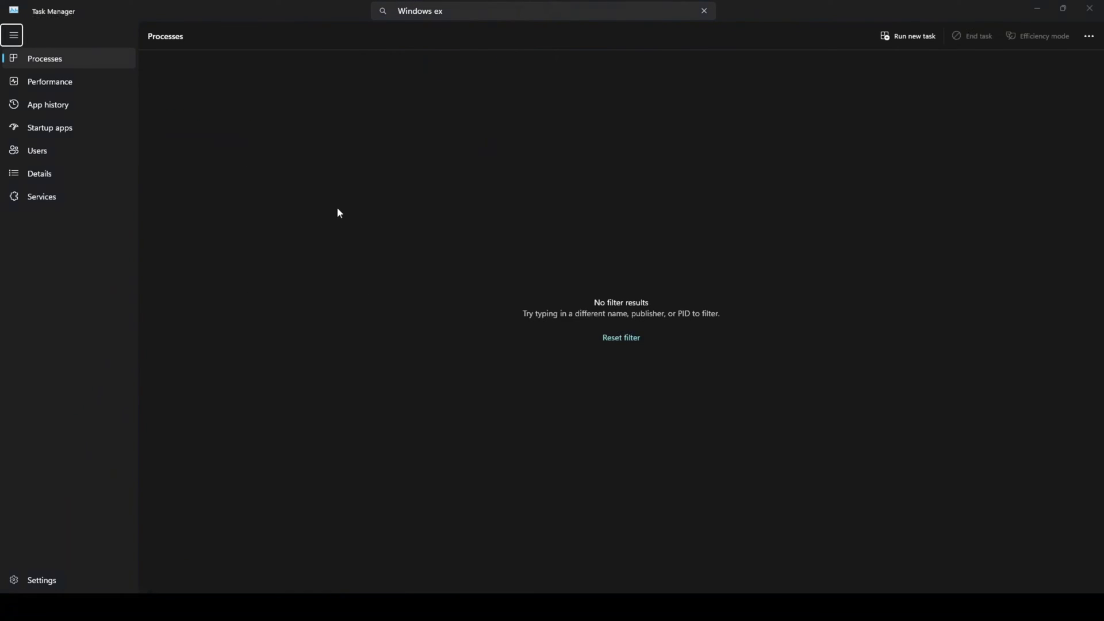
# Search Task Manager for 'Widgets' and end the Windows Widgets process
pyautogui.hotkey('ctrl', 'a')
pyautogui.write('Widg')
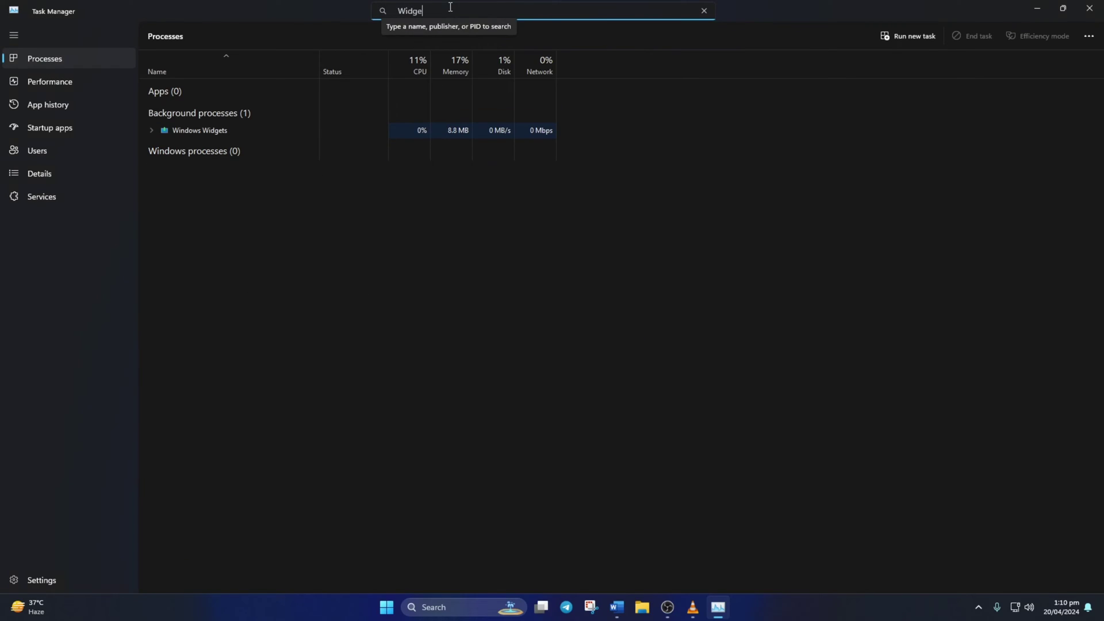
pyautogui.write('ets')
pyautogui.rightClick(226, 133)
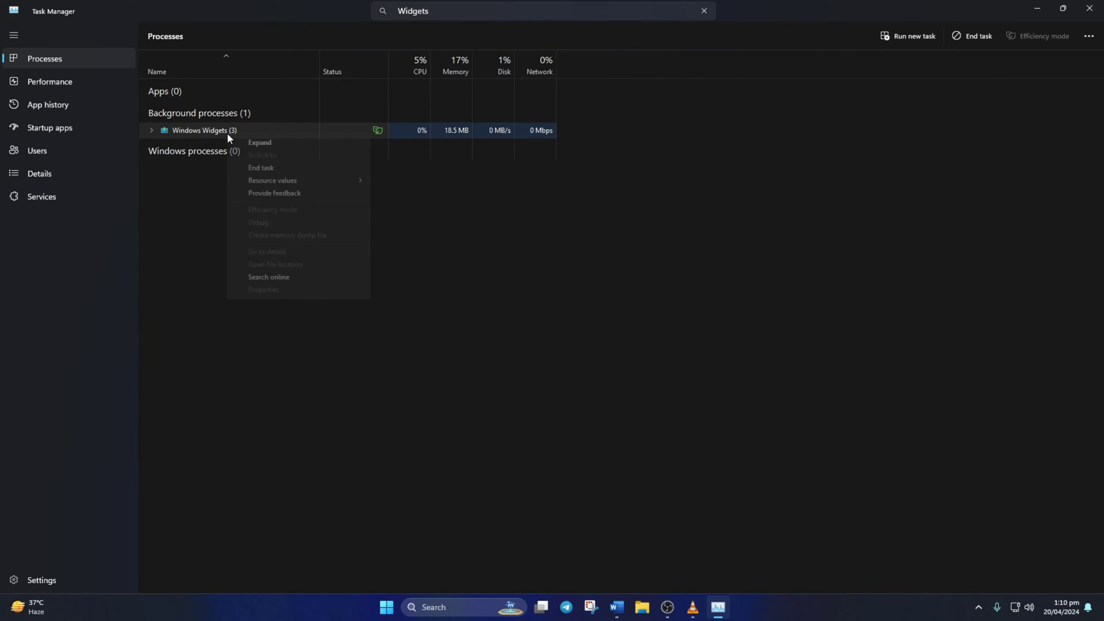
pyautogui.click(268, 168)
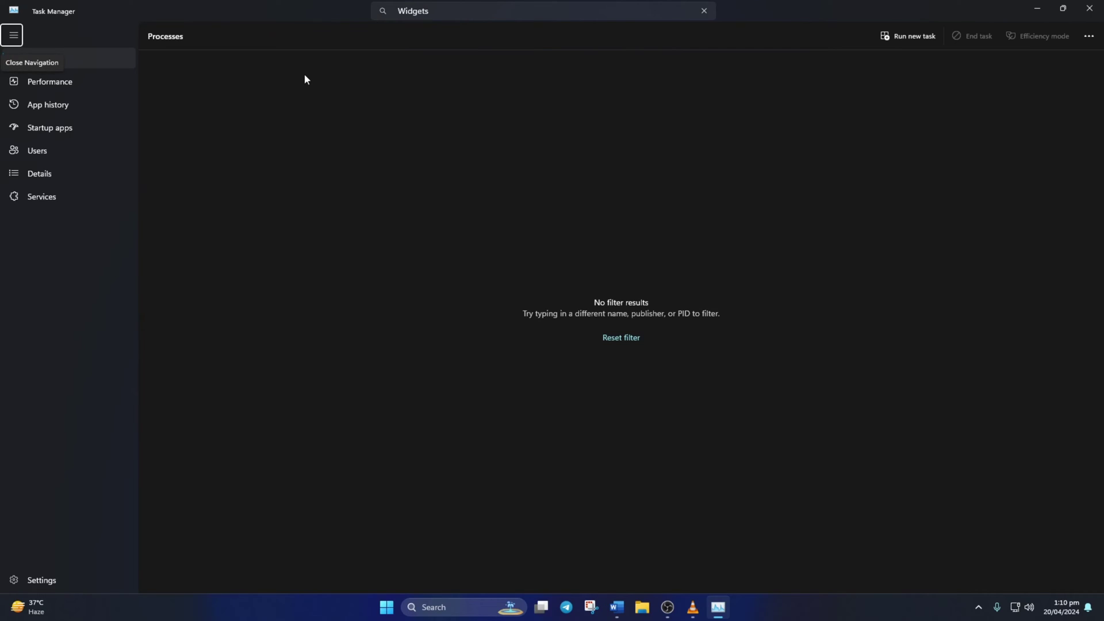
# Switch the Widgets item on in Taskbar settings
pyautogui.rightClick(826, 615)
pyautogui.click(867, 583)
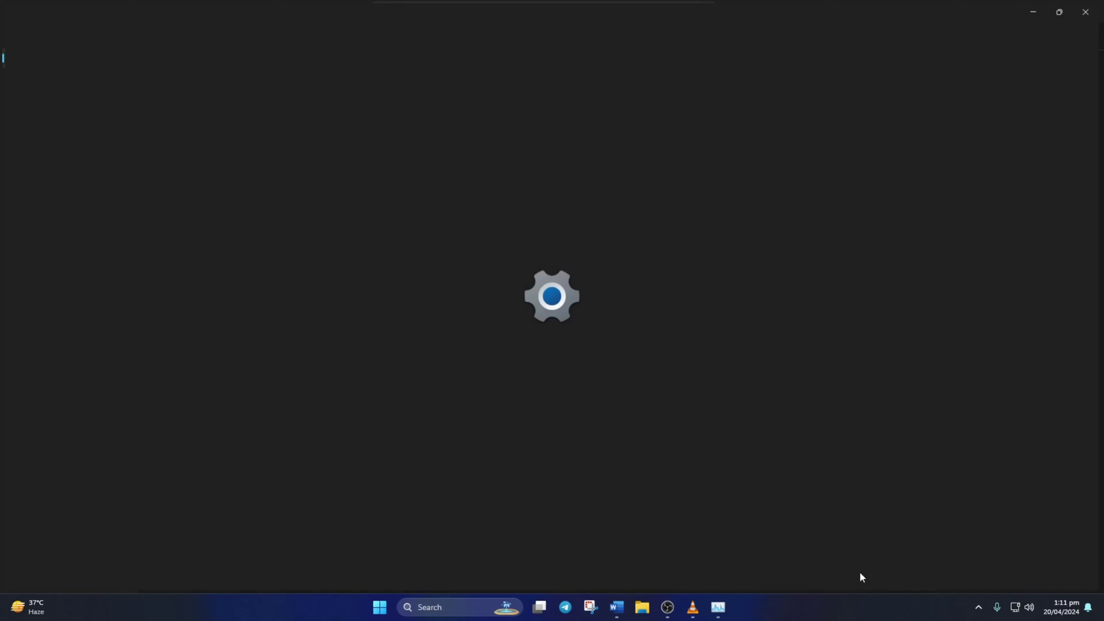
pyautogui.click(892, 218)
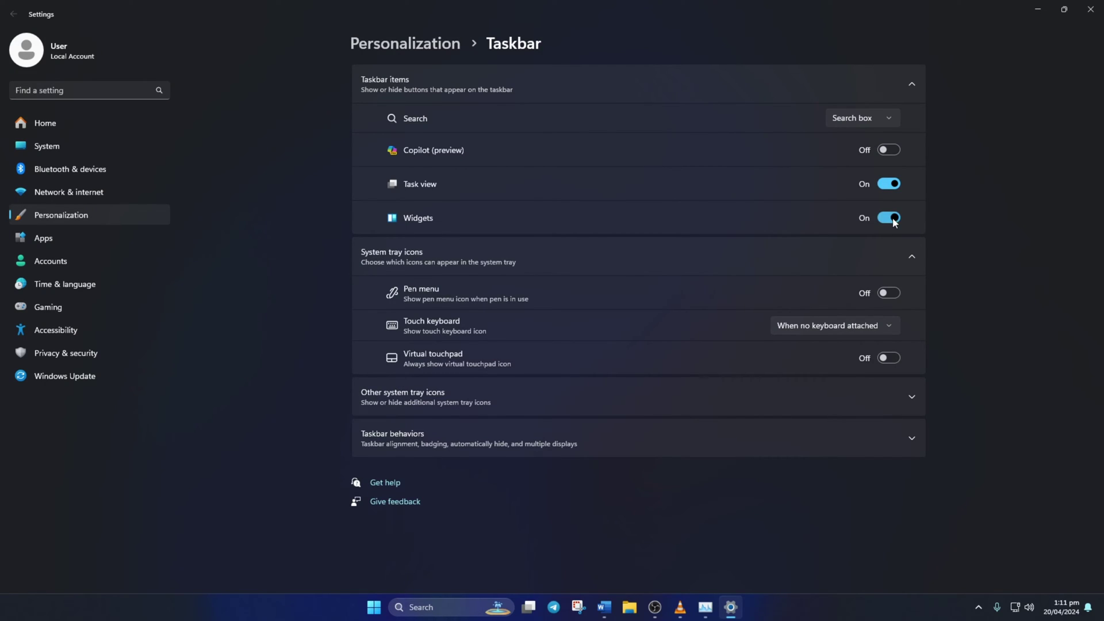
# Close Settings, then reopen and close the still-empty widgets board
pyautogui.click(1090, 9)
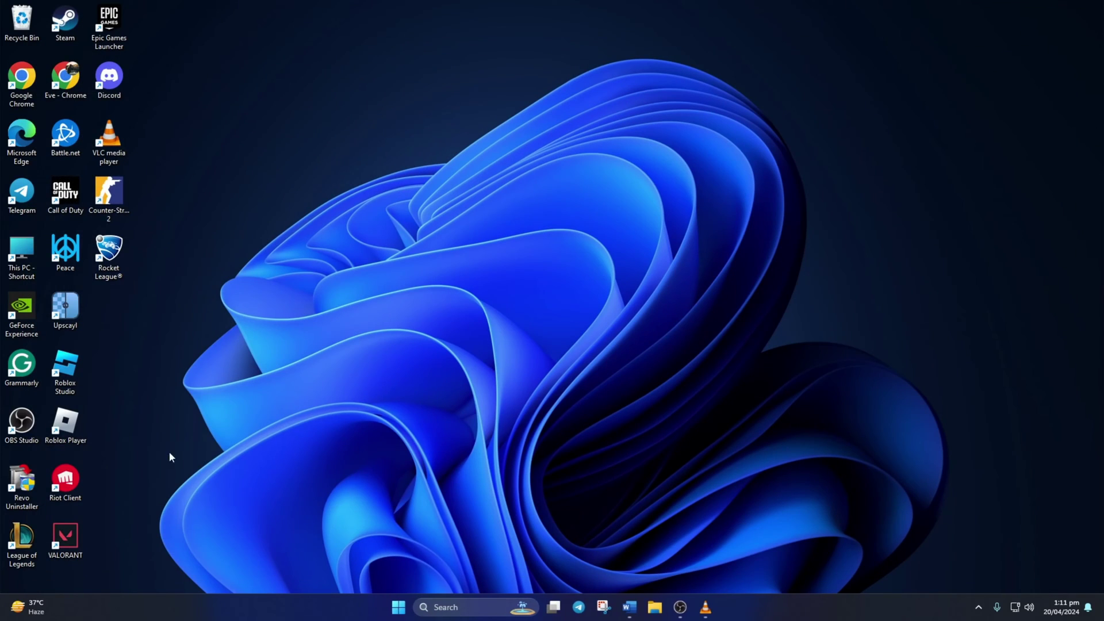
pyautogui.click(24, 607)
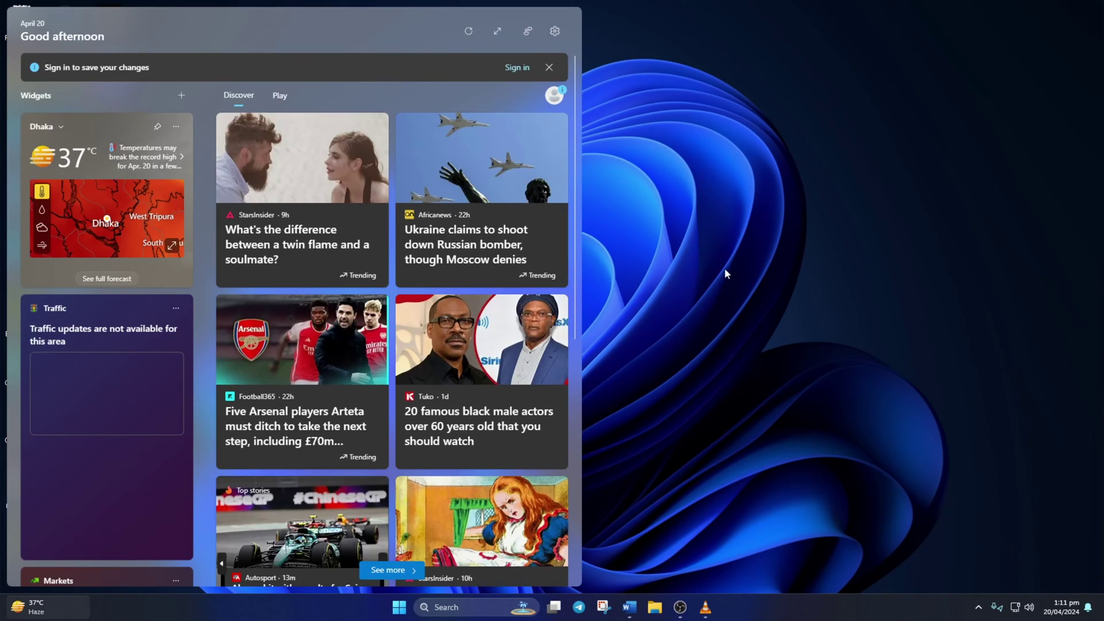
pyautogui.click(727, 270)
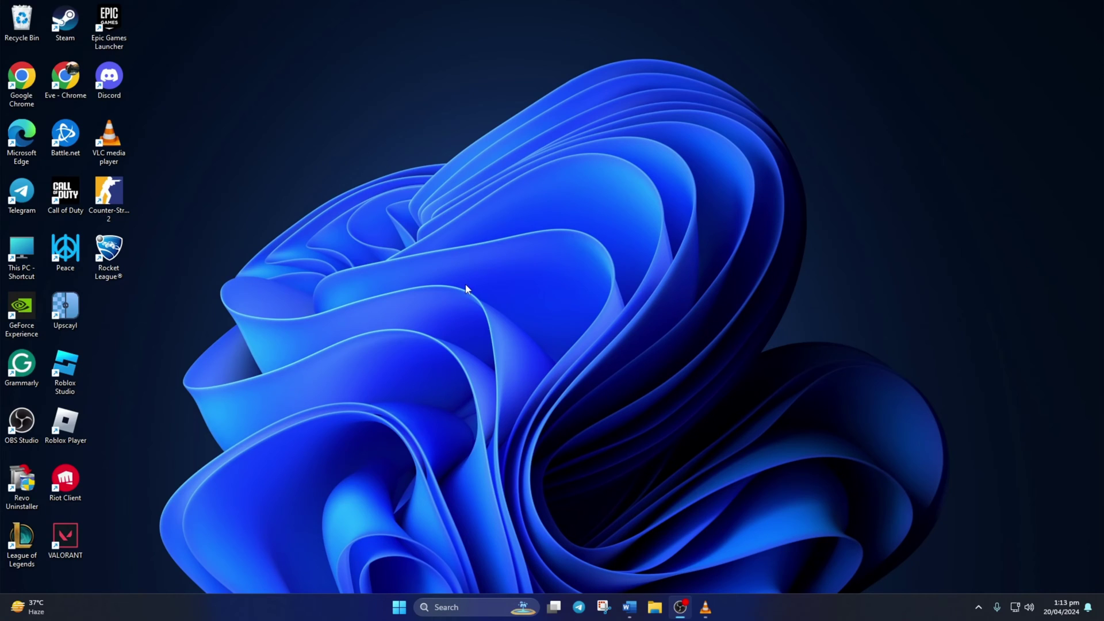
# Go to Apps > Installed apps in Settings
pyautogui.click(396, 604)
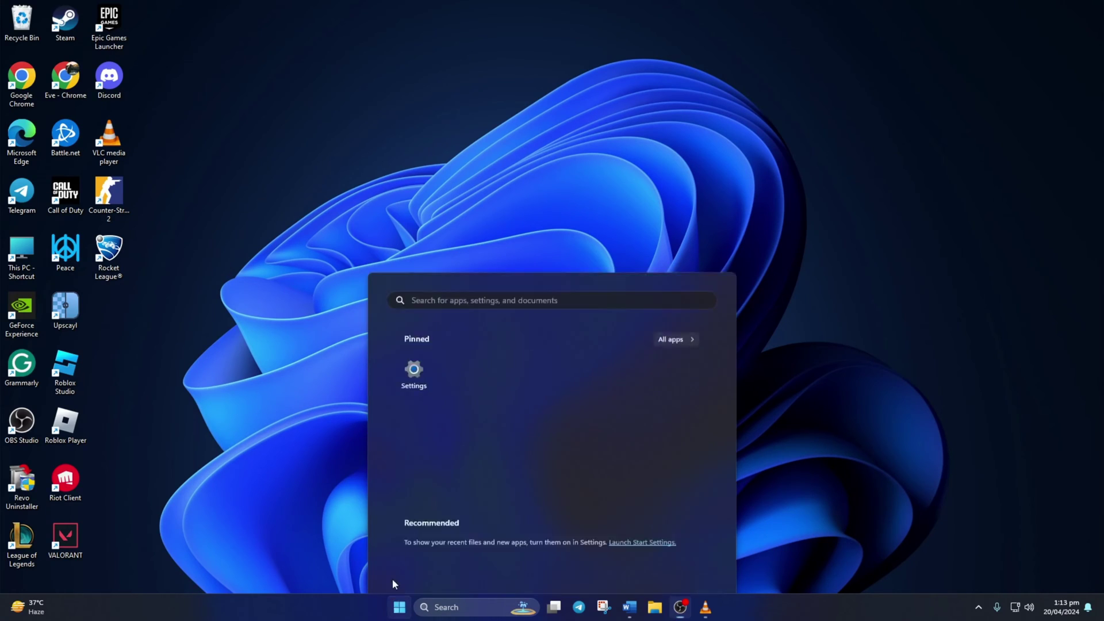
pyautogui.click(420, 272)
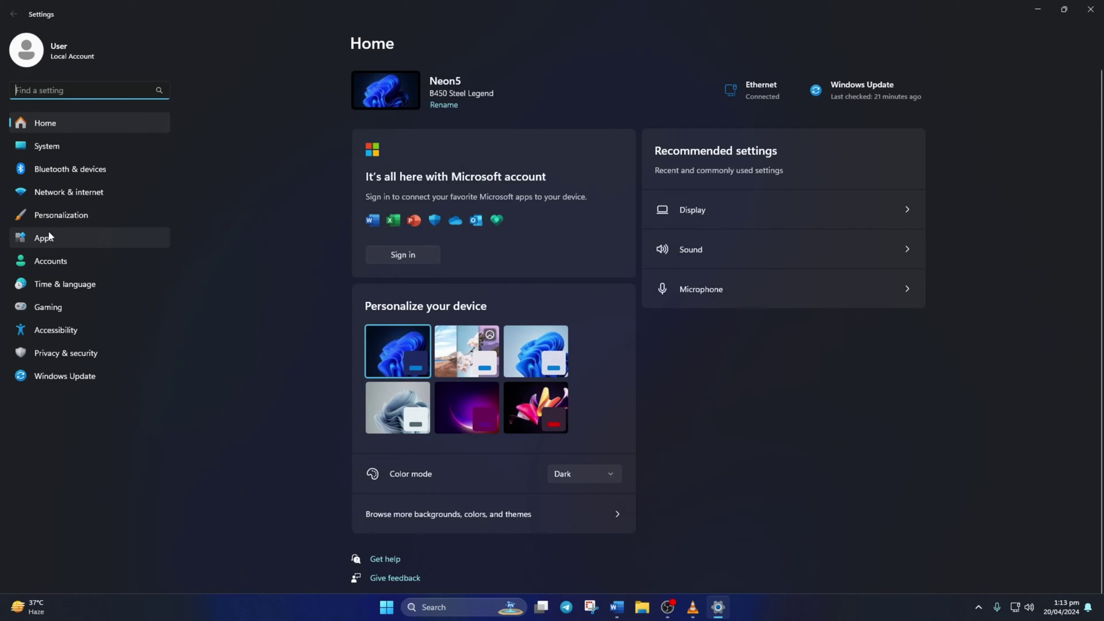
pyautogui.click(96, 239)
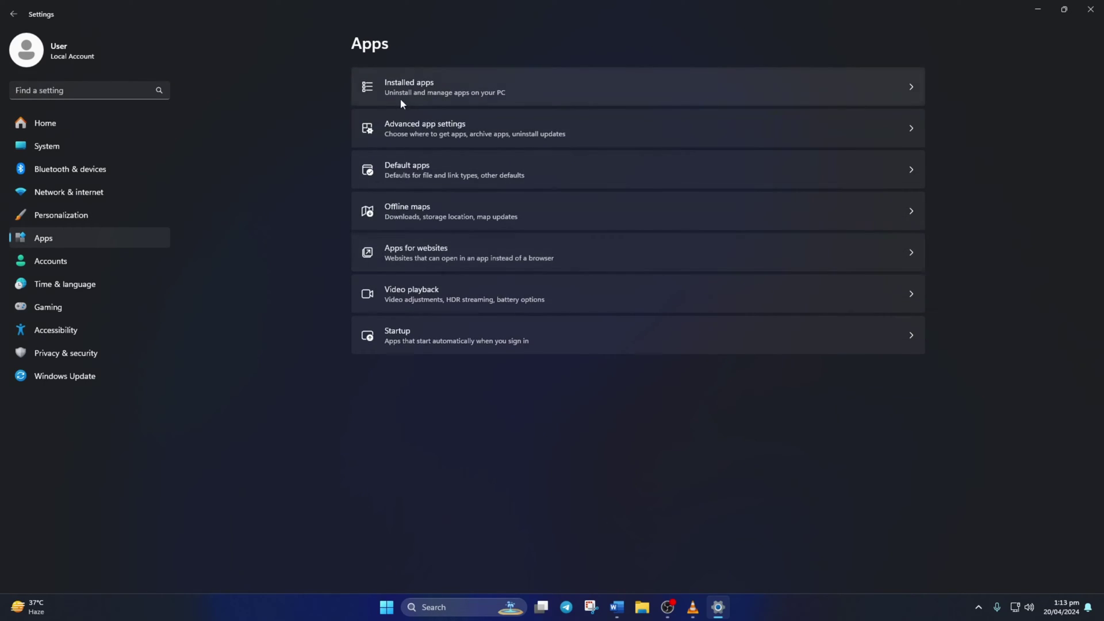
pyautogui.click(452, 94)
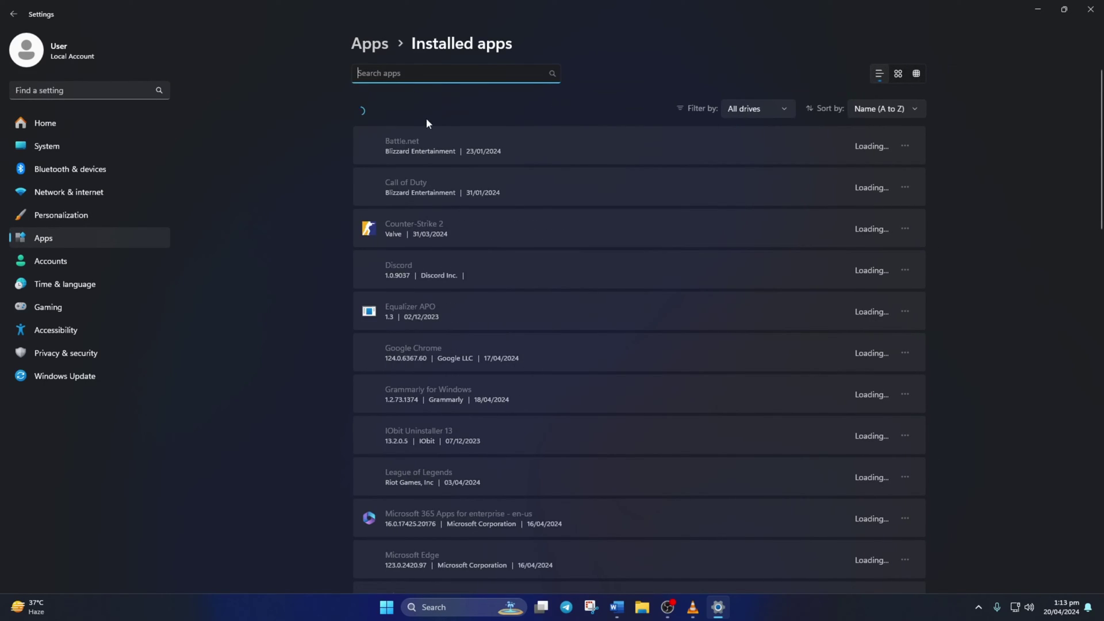
pyautogui.write('Microsoft edge')
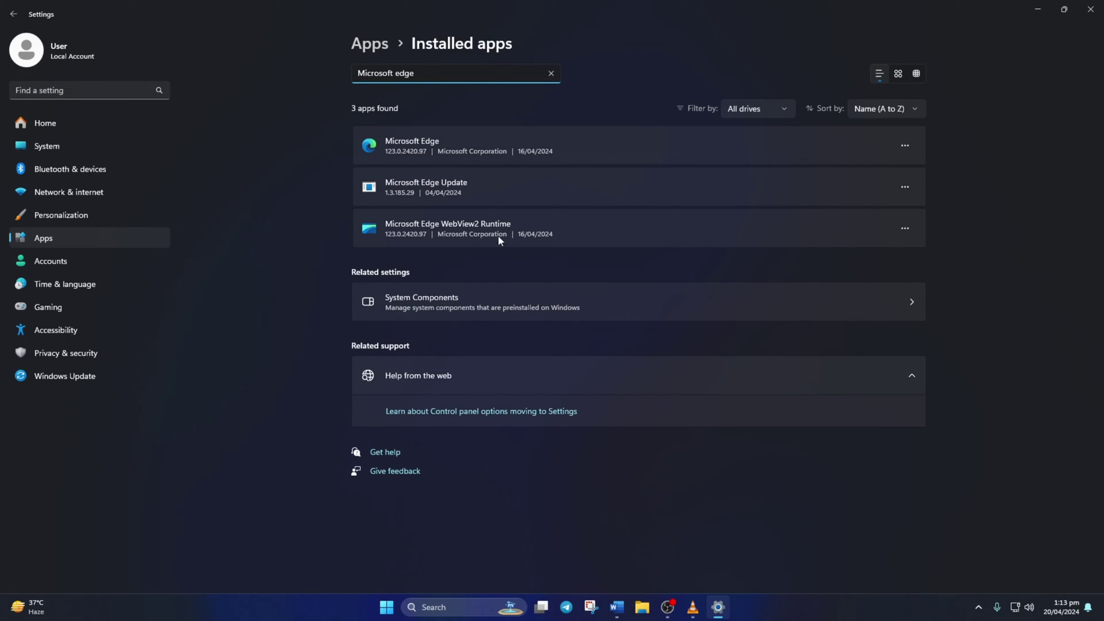
# Repair Microsoft Edge WebView2 Runtime through Modify, approving the UAC prompt
pyautogui.click(904, 227)
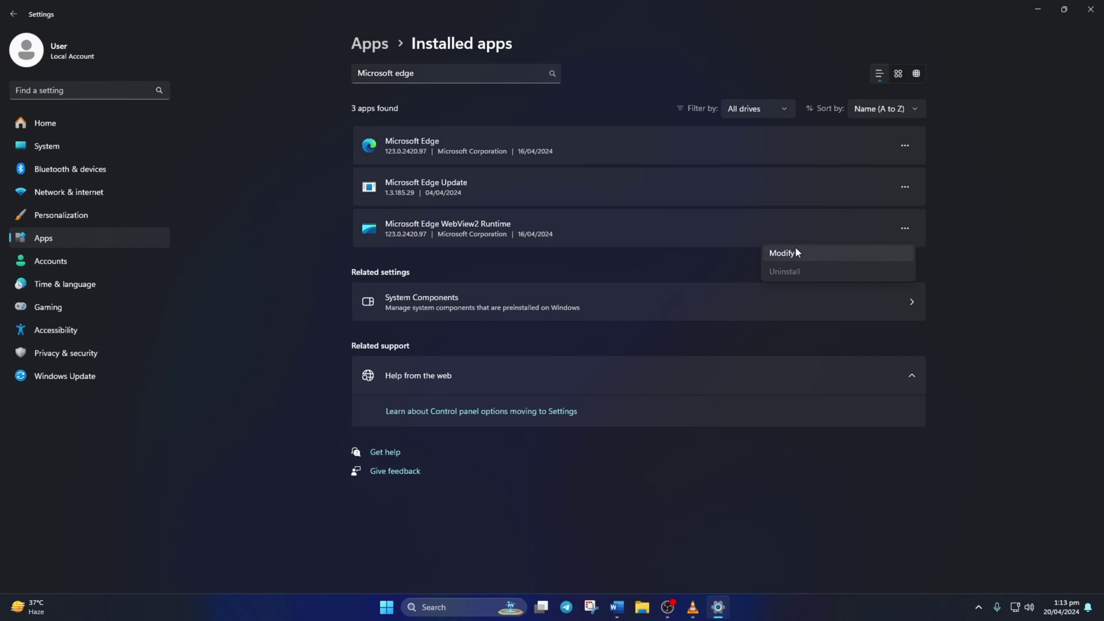
pyautogui.click(812, 252)
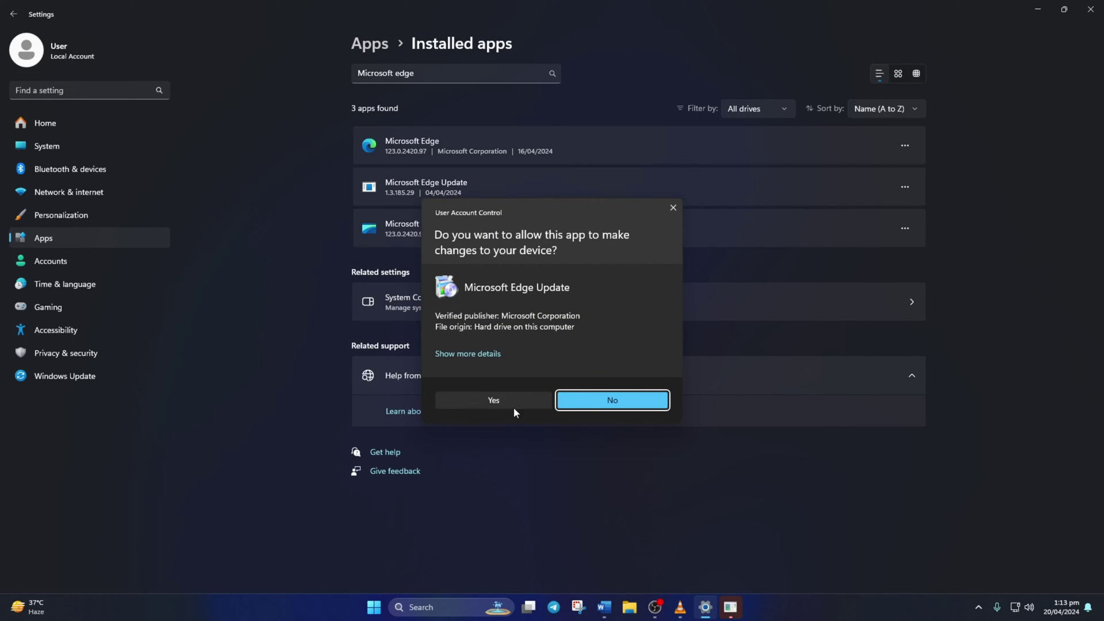
pyautogui.click(500, 398)
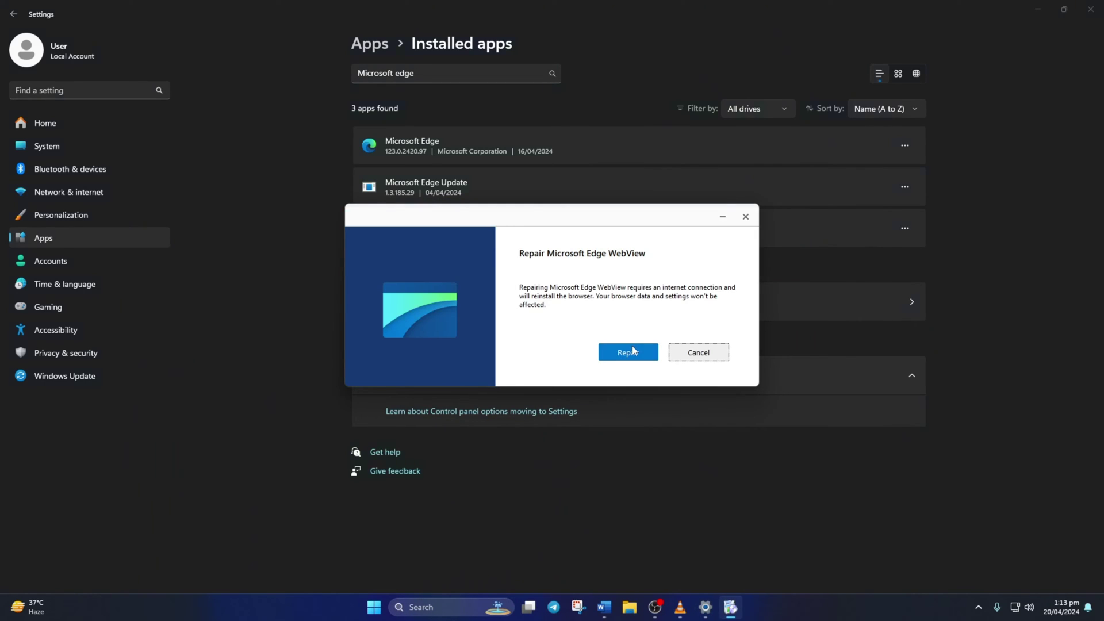
pyautogui.click(634, 350)
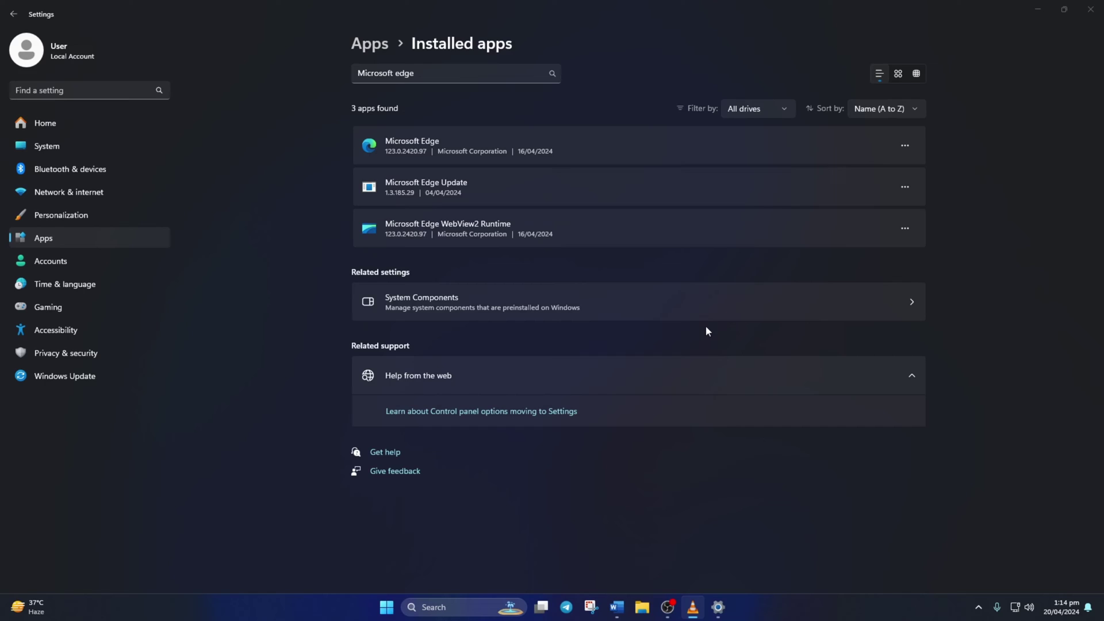
# Restart Windows from the Start power menu, then search for 'edit group policy'
pyautogui.click(387, 607)
pyautogui.click(694, 568)
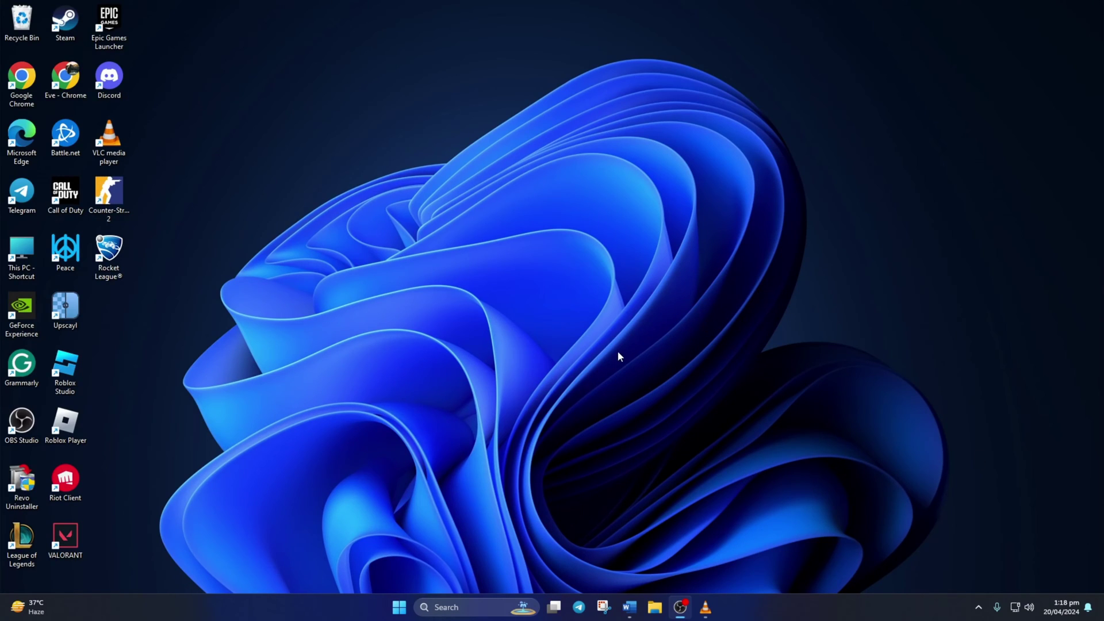
pyautogui.click(444, 607)
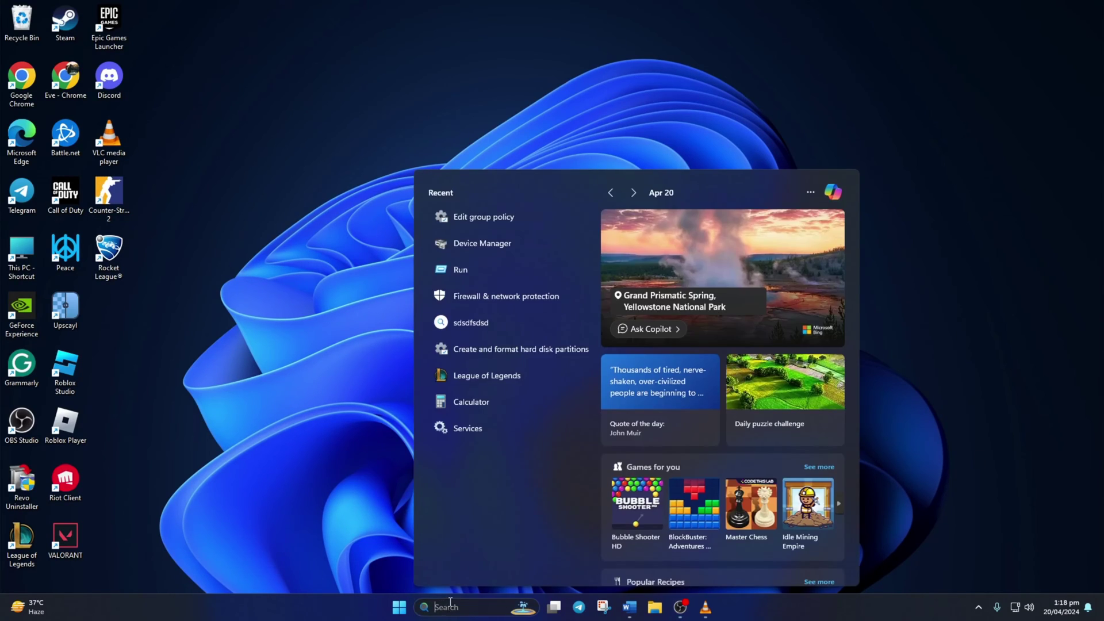
pyautogui.write('edit group policy')
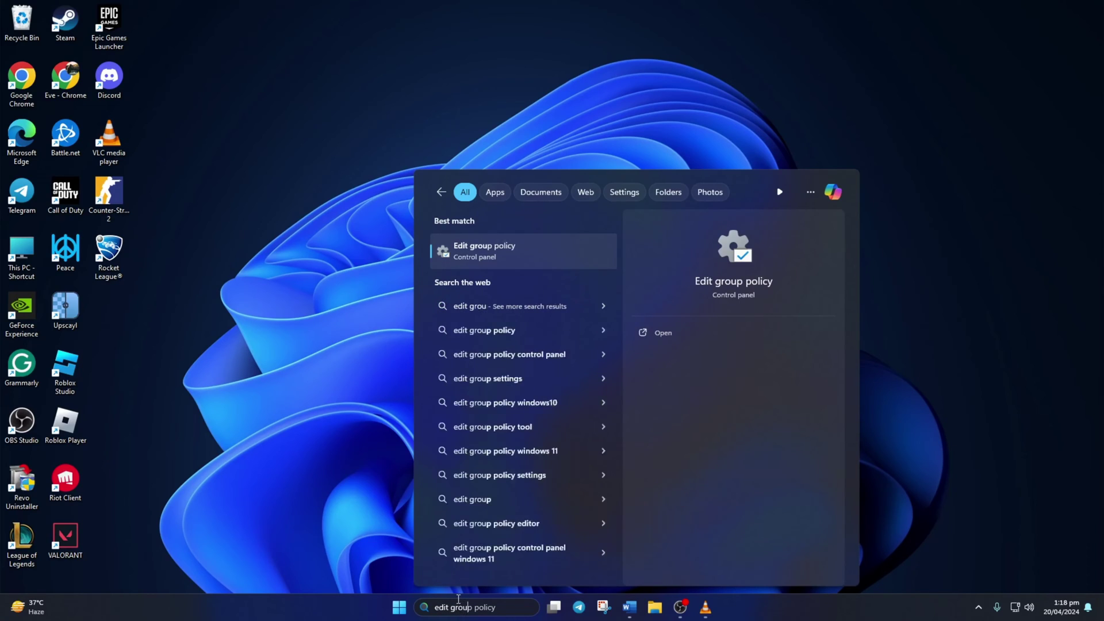
# Open Group Policy Editor at Computer Configuration > Administrative Templates > Windows Components > Widgets
pyautogui.click(496, 255)
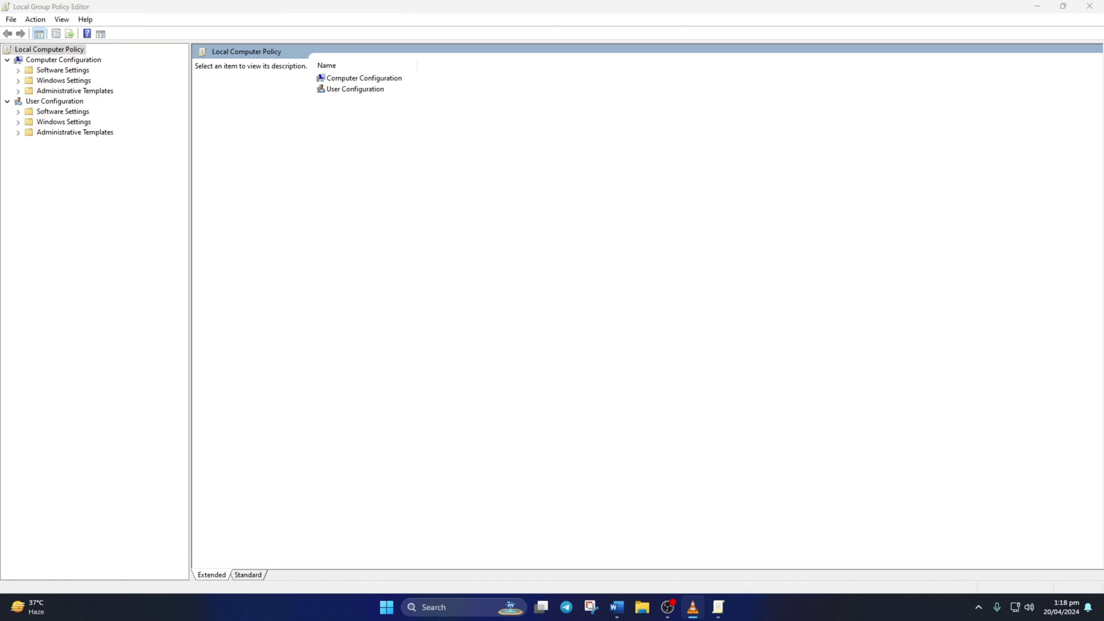
pyautogui.doubleClick(141, 142)
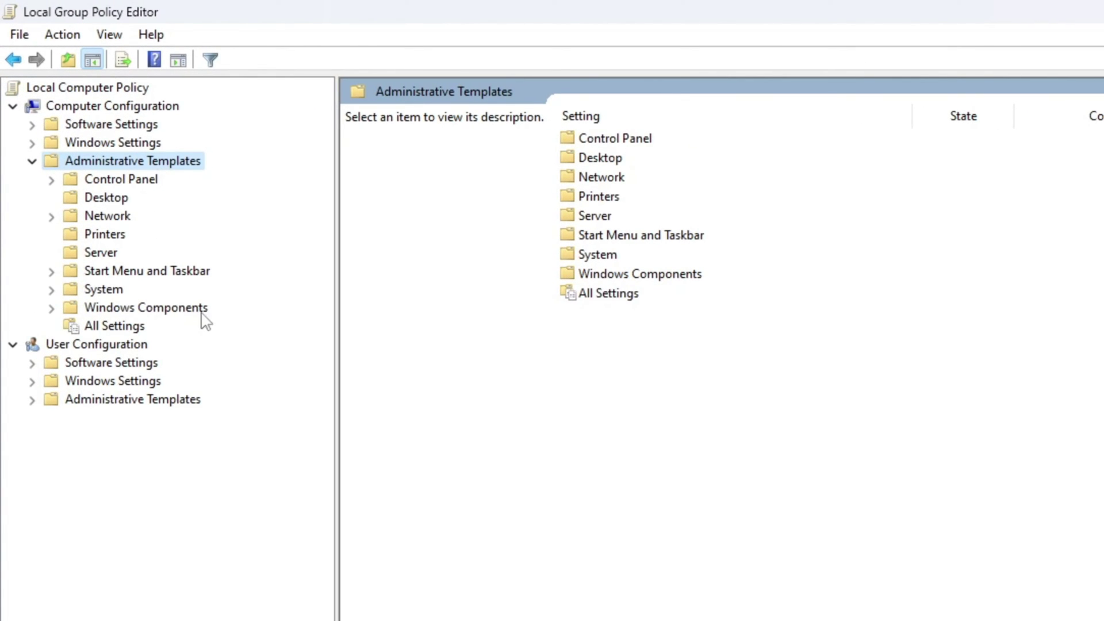
pyautogui.doubleClick(143, 310)
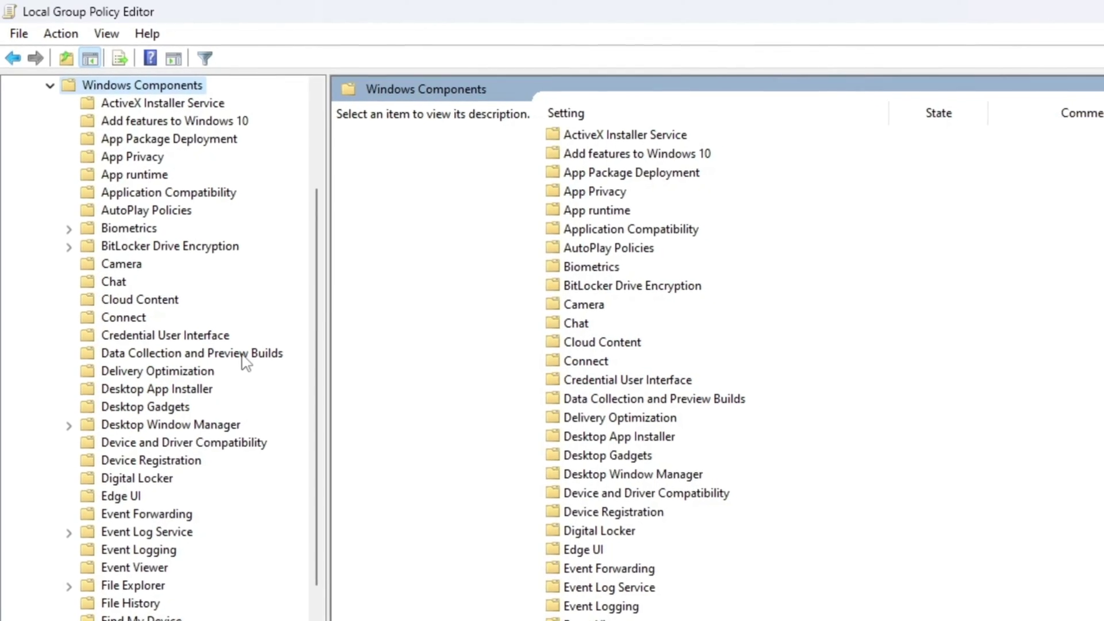
pyautogui.scroll(-1, 221, 349)
pyautogui.scroll(-3, 216, 339)
pyautogui.scroll(-4, 216, 339)
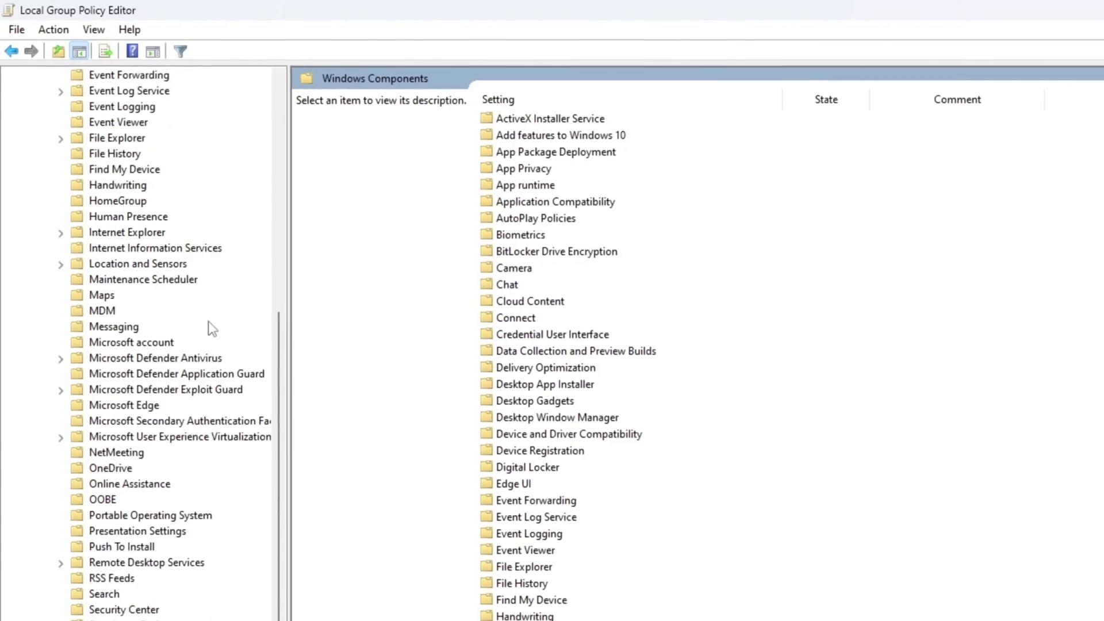
pyautogui.scroll(-4, 209, 328)
pyautogui.scroll(-1, 199, 307)
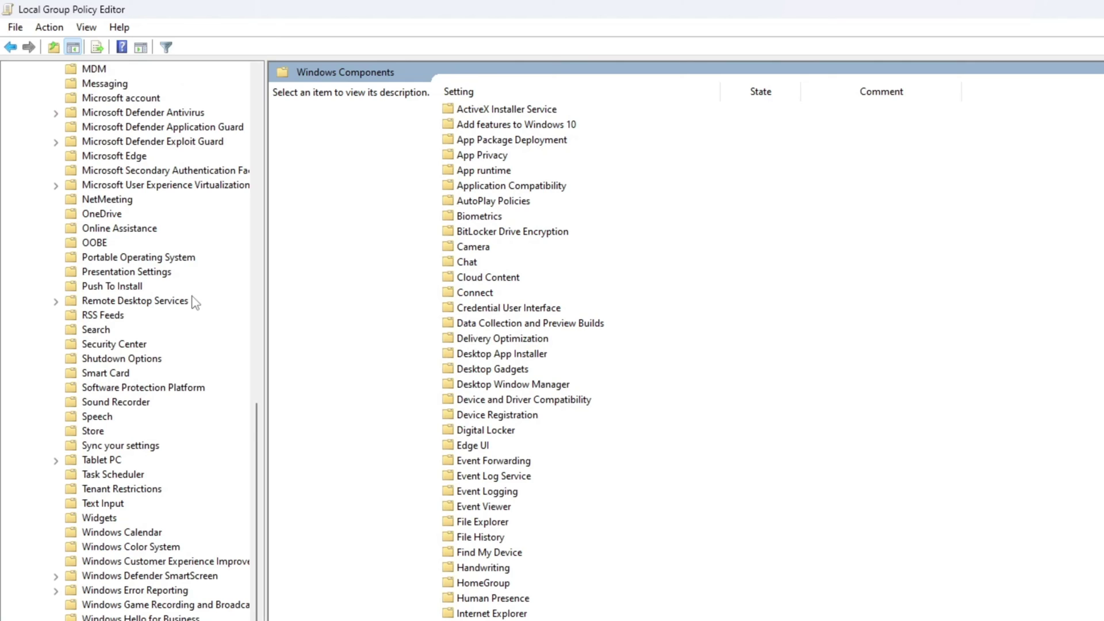
pyautogui.click(89, 523)
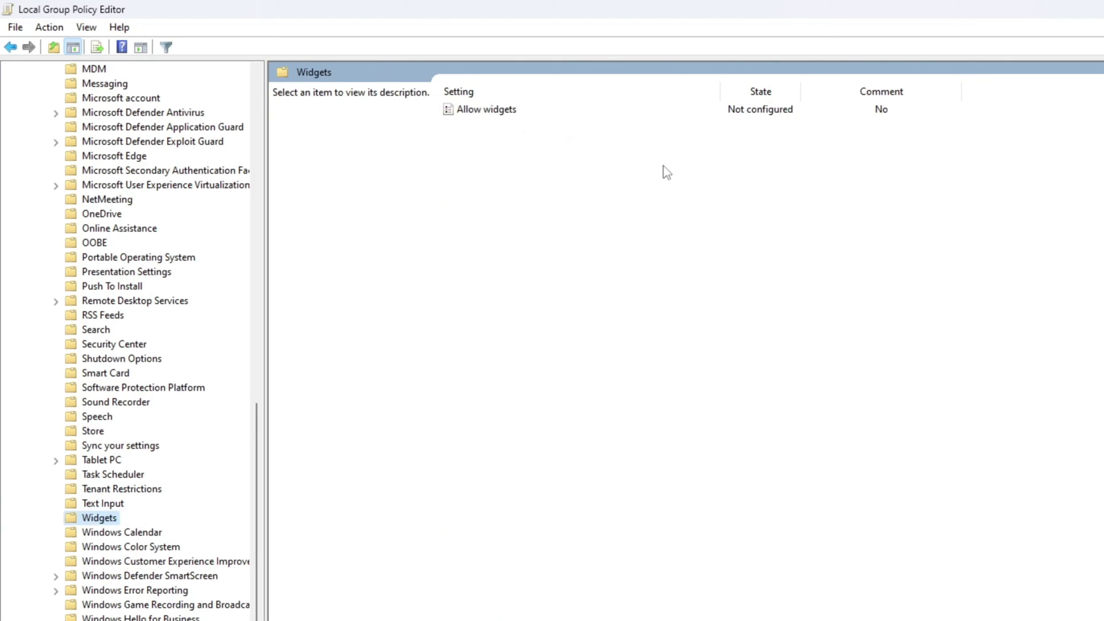
# Set Allow widgets to Enabled, apply it, then show the Start menu's power options
pyautogui.doubleClick(549, 113)
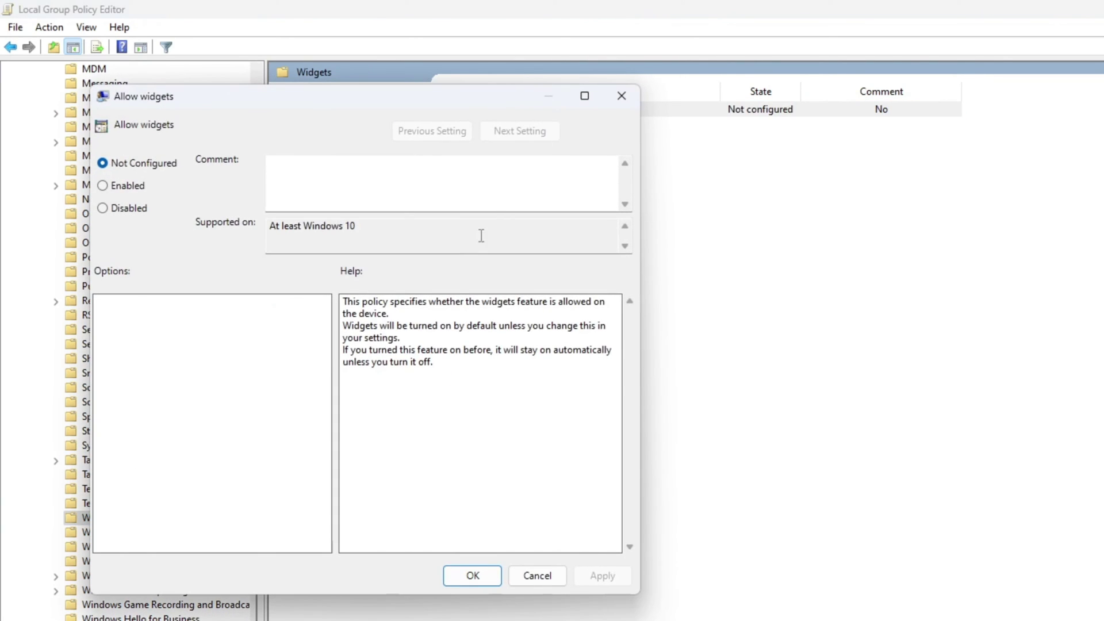
pyautogui.click(102, 185)
pyautogui.click(602, 575)
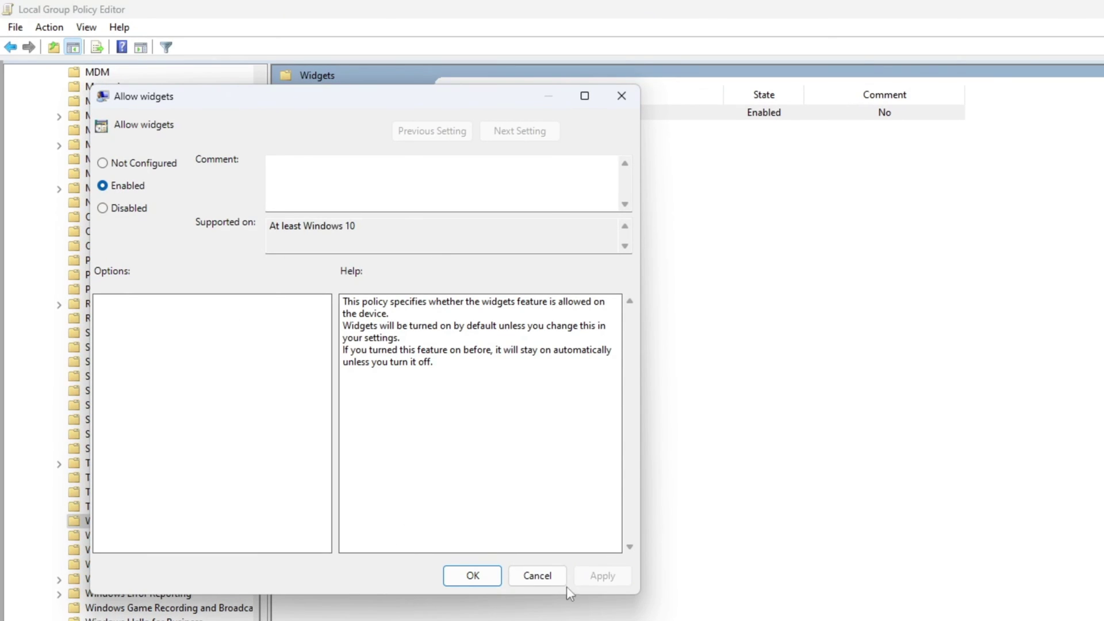
pyautogui.click(471, 576)
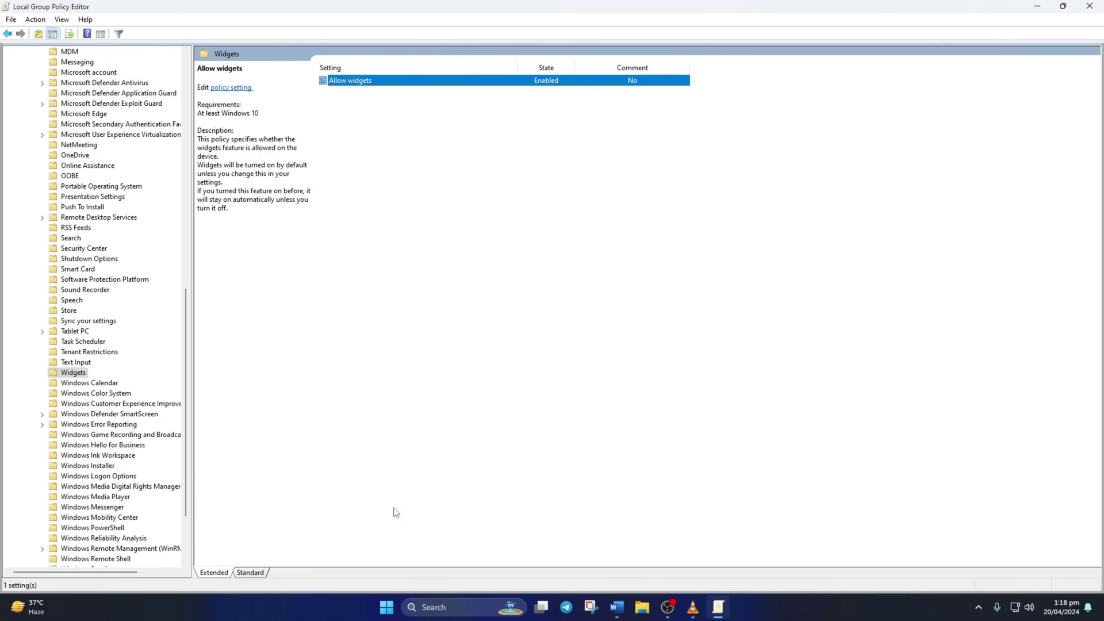
pyautogui.press('super')
pyautogui.click(694, 567)
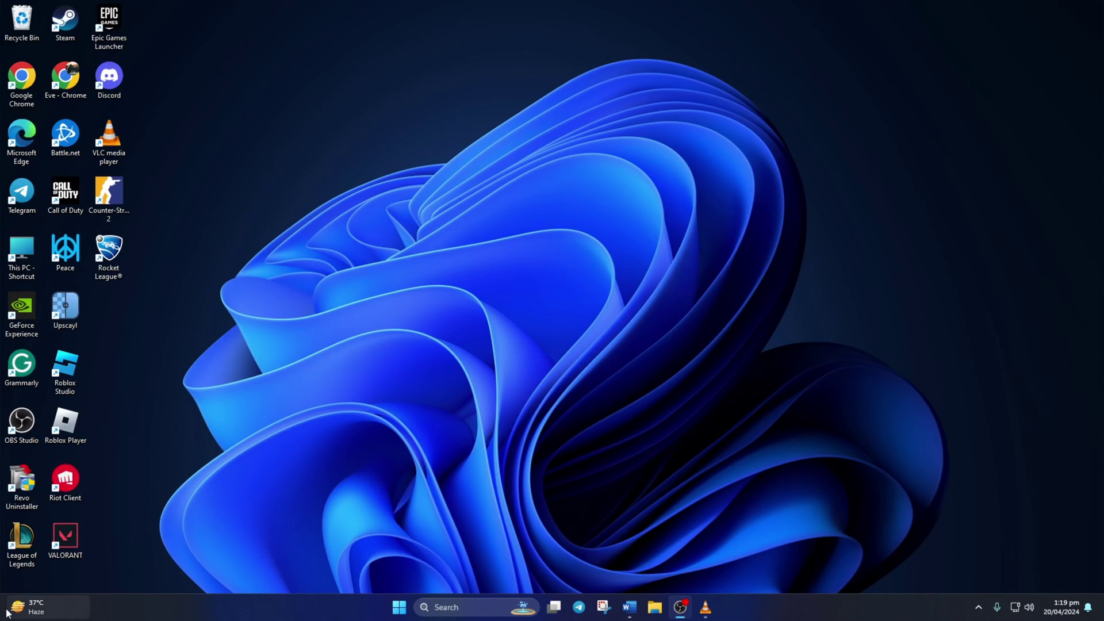
# Open the widgets board, confirm weather and news now load, then close it
pyautogui.click(25, 605)
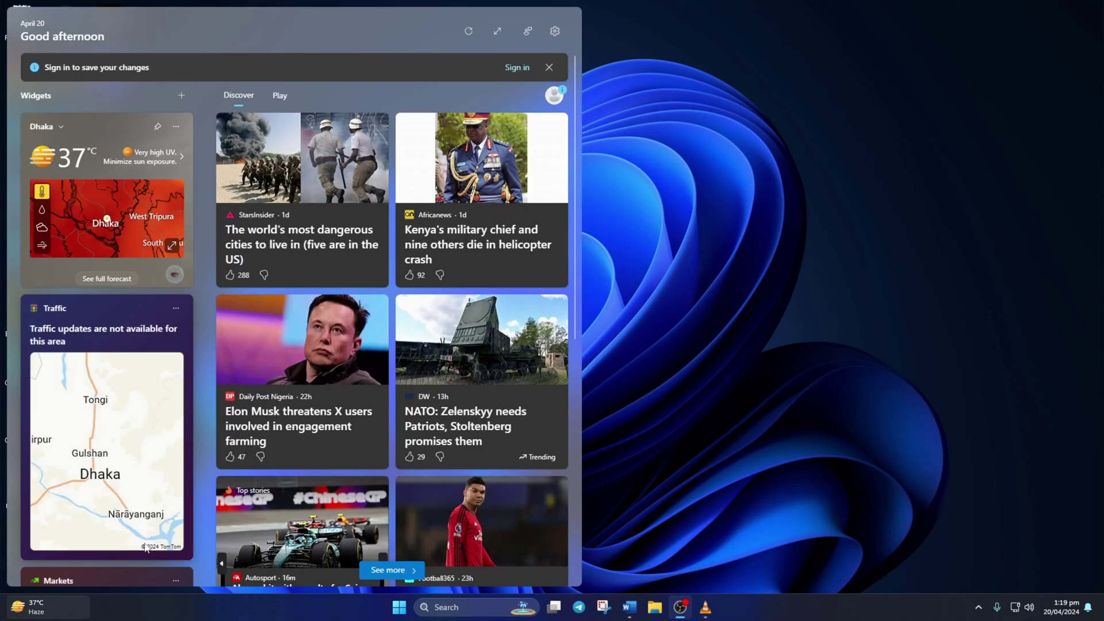
pyautogui.scroll(-3, 284, 345)
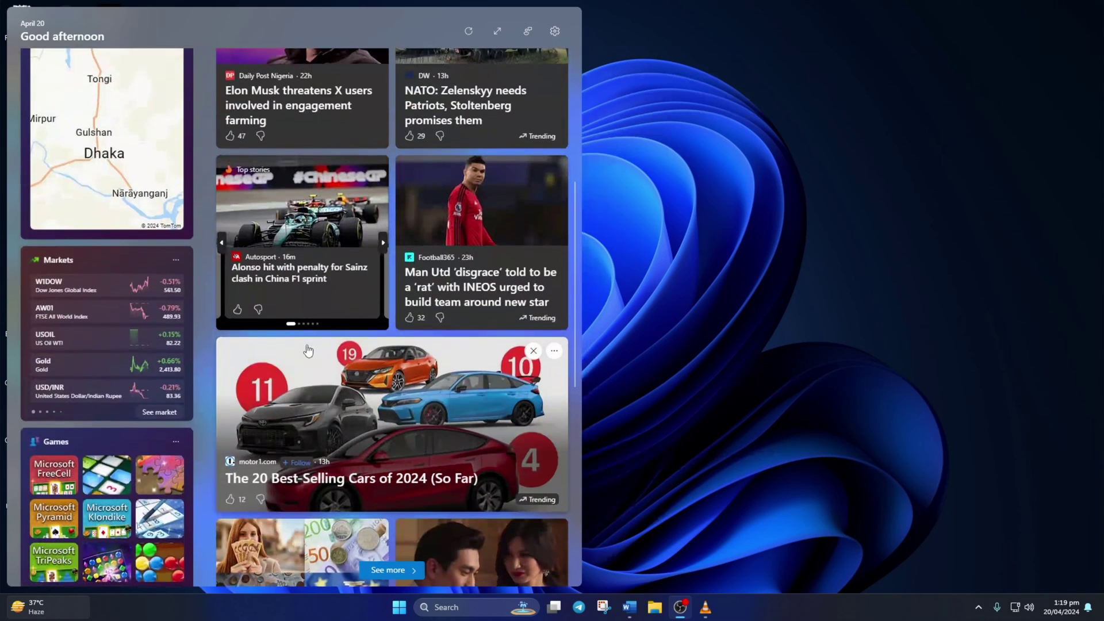
pyautogui.scroll(-3, 350, 378)
pyautogui.scroll(-3, 351, 377)
pyautogui.scroll(5, 136, 330)
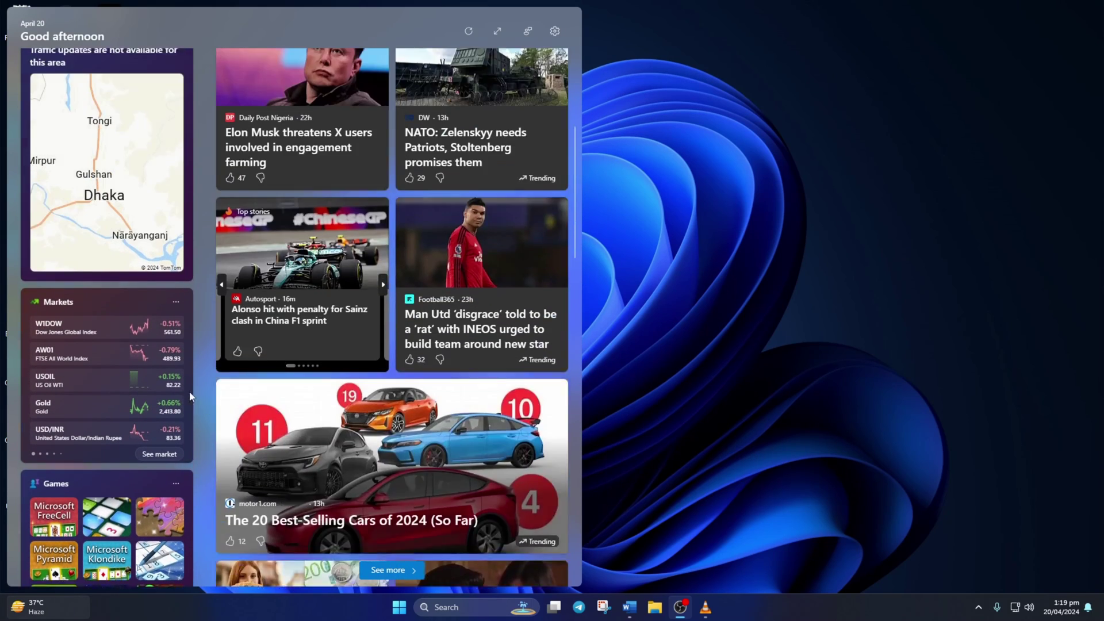
pyautogui.scroll(5, 136, 331)
pyautogui.click(782, 208)
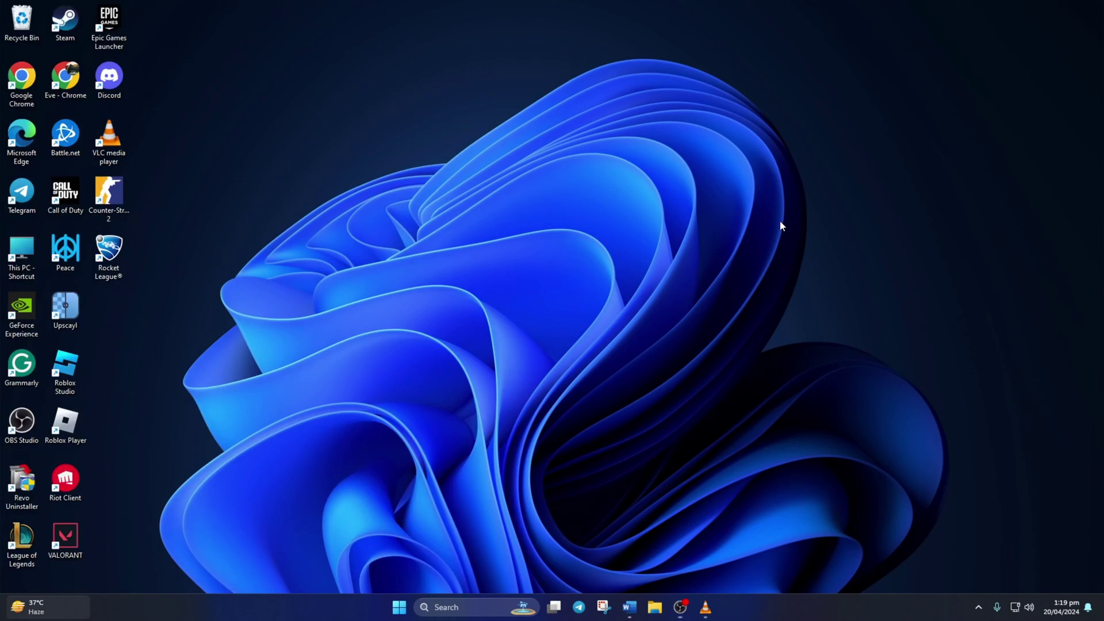